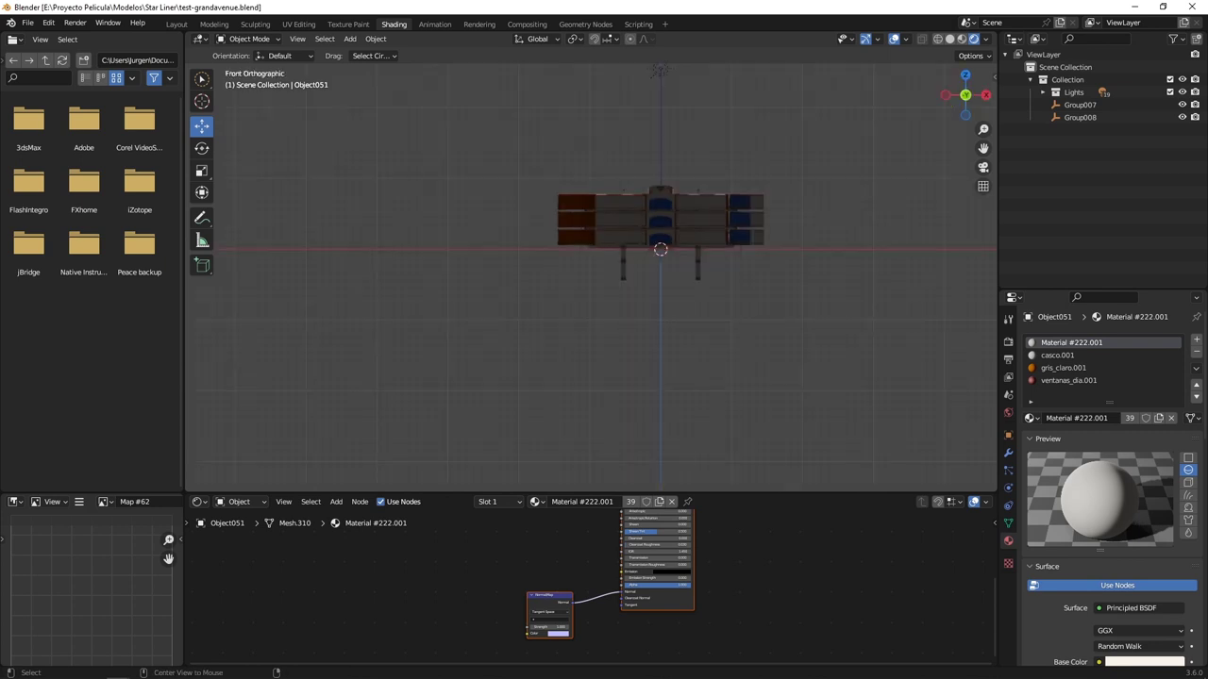
Orbit close around the shopping-centre hall and the cyan lobby pillar
{"action": "middle_click_drag", "start_coordinate": [591, 283], "coordinate": [679, 368]}
{"action": "middle_click_drag", "start_coordinate": [777, 288], "coordinate": [726, 360]}
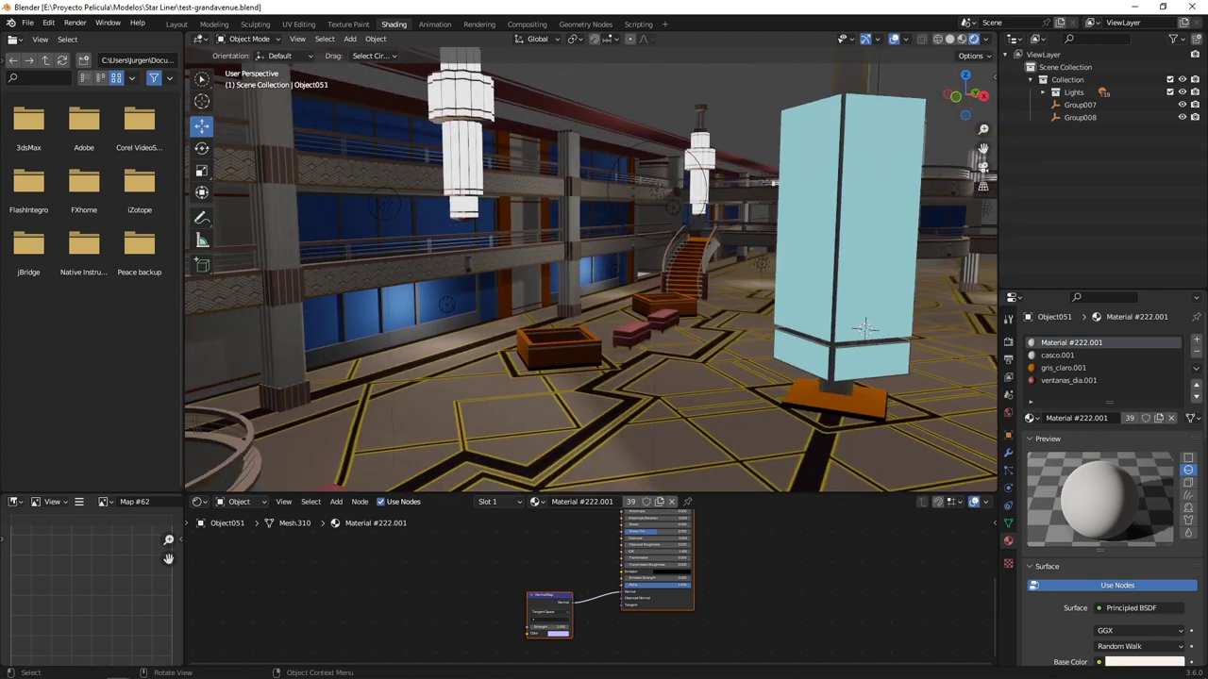
{"action": "middle_click_drag", "start_coordinate": [864, 328], "coordinate": [830, 332]}
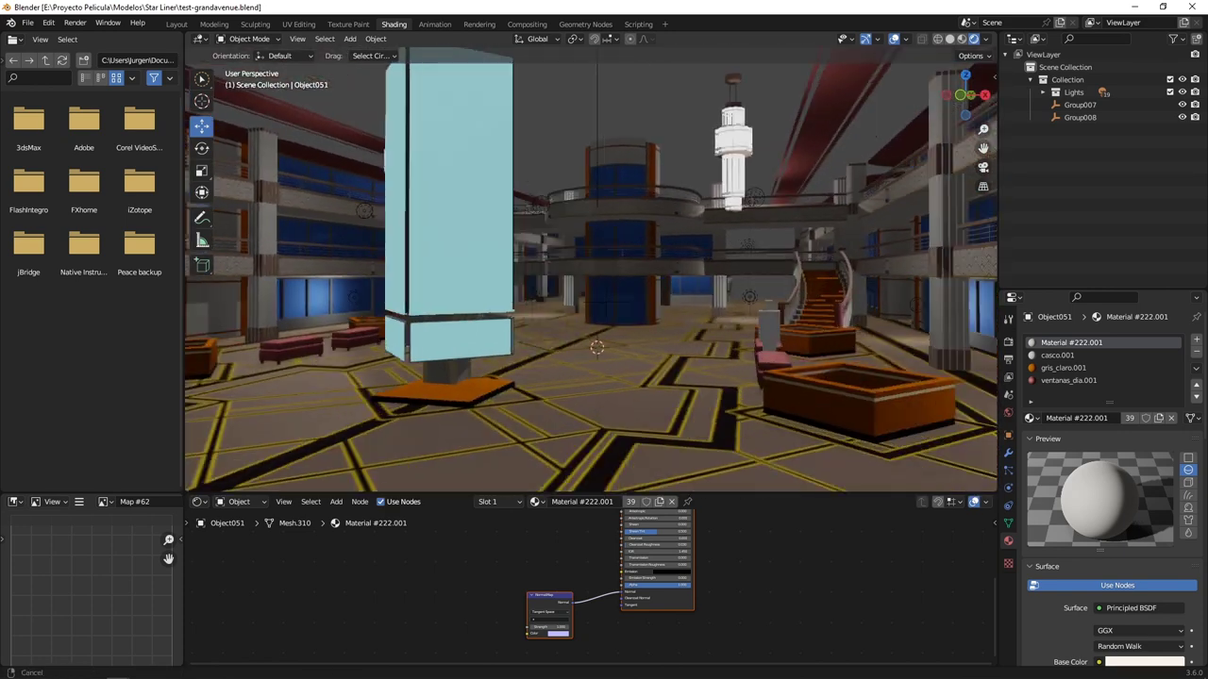
{"action": "mouse_move", "coordinate": [830, 332]}
{"action": "middle_mouse_down"}
{"action": "mouse_move", "coordinate": [792, 334]}
{"action": "mouse_move", "coordinate": [811, 334]}
{"action": "middle_mouse_up"}
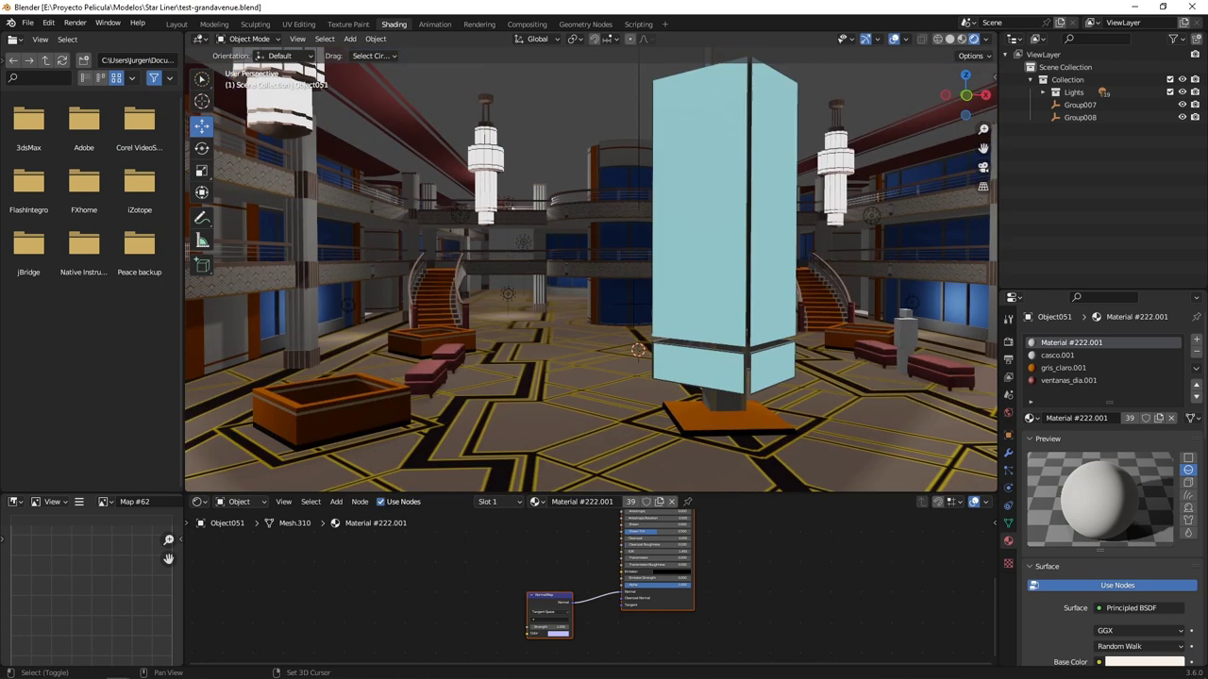
{"action": "middle_click_drag", "start_coordinate": [812, 334], "coordinate": [660, 334]}
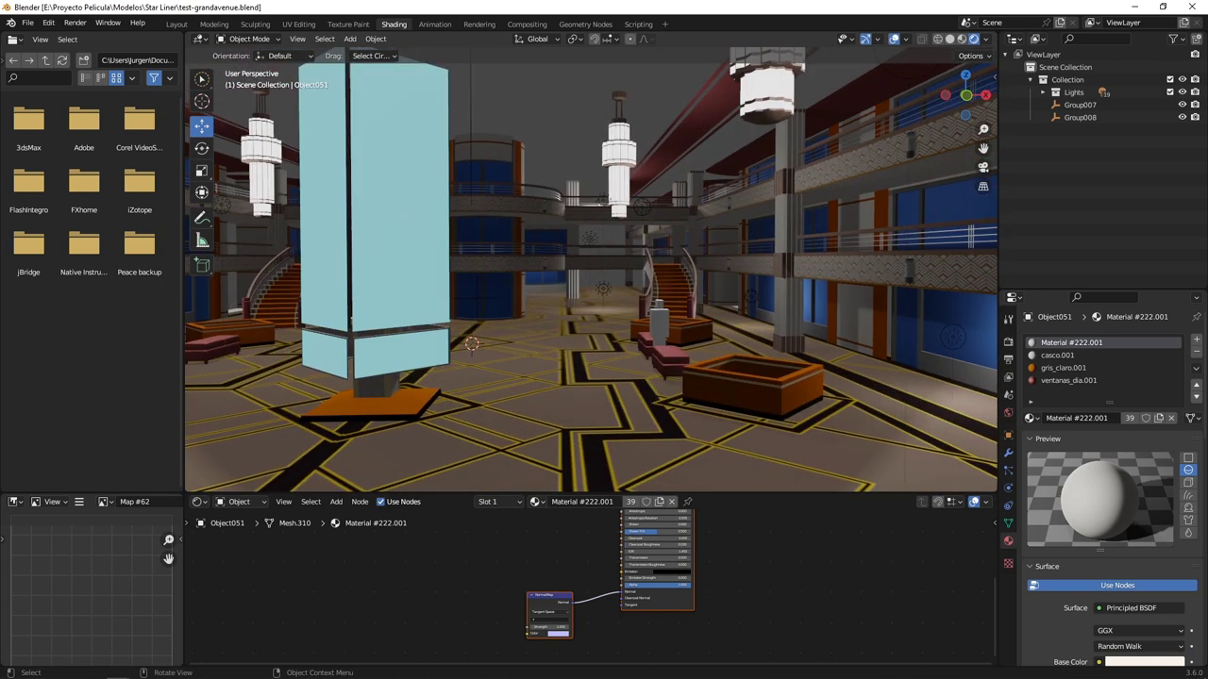
{"action": "middle_click_drag", "start_coordinate": [471, 344], "coordinate": [501, 352]}
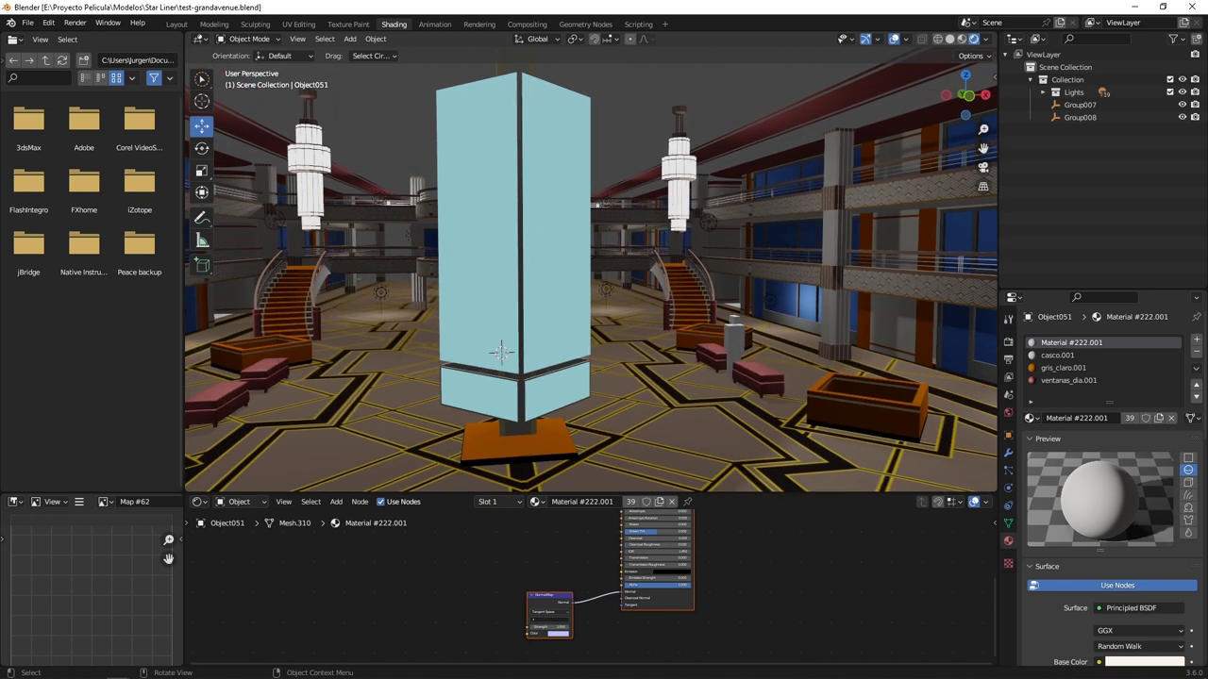
{"action": "middle_click_drag", "start_coordinate": [501, 353], "coordinate": [532, 371]}
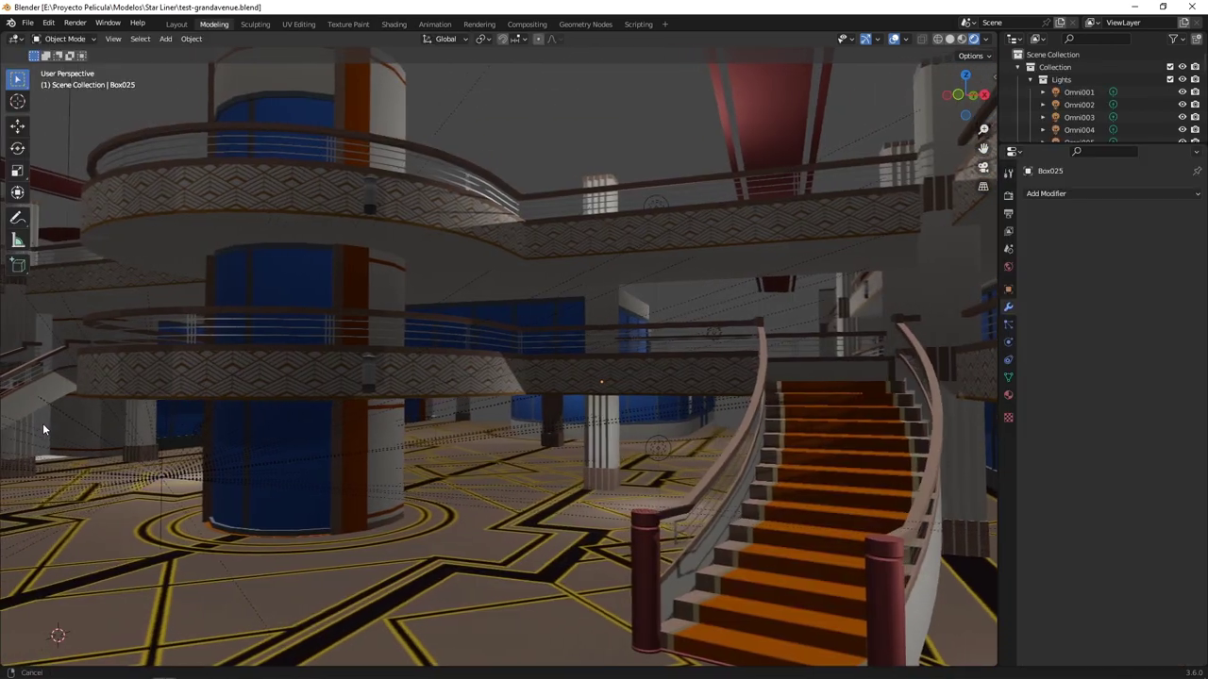
Orbit and pan over the atrium, chandeliers and deck from a steeper top-down angle
{"action": "middle_click_drag", "start_coordinate": [42, 423], "coordinate": [517, 458]}
{"action": "mouse_move", "coordinate": [621, 457]}
{"action": "middle_mouse_down"}
{"action": "mouse_move", "coordinate": [983, 433]}
{"action": "mouse_move", "coordinate": [35, 431]}
{"action": "mouse_move", "coordinate": [94, 437]}
{"action": "middle_mouse_up"}
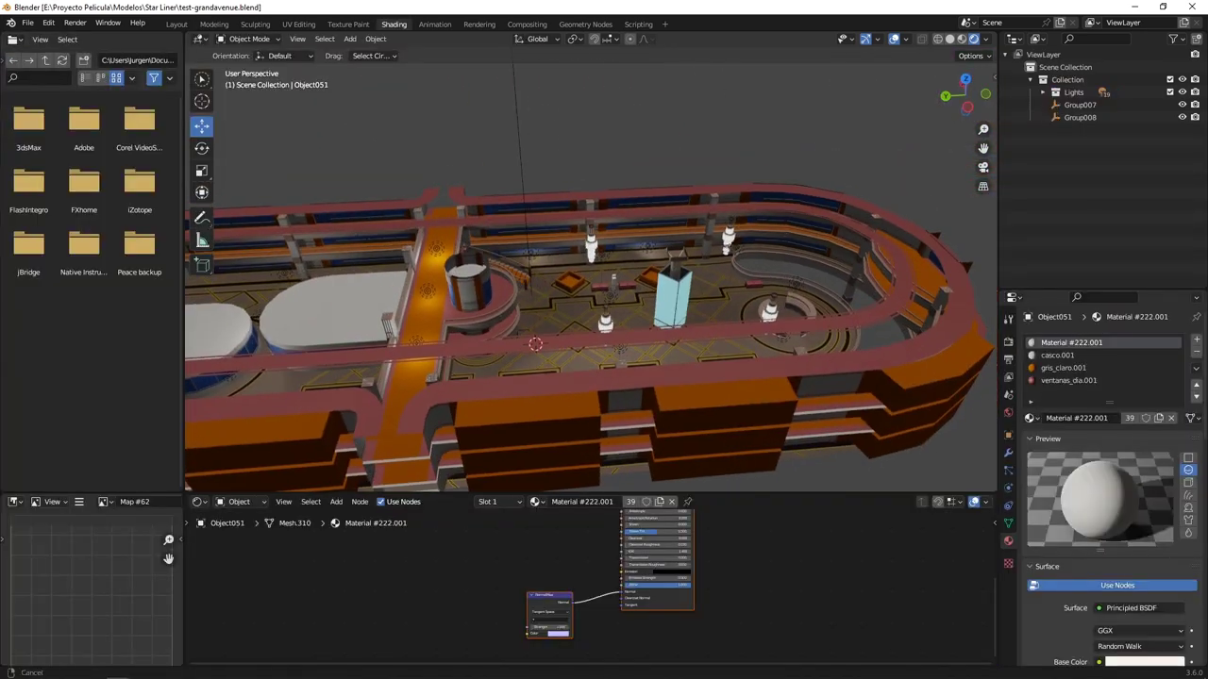
{"action": "middle_click_drag", "start_coordinate": [604, 378], "coordinate": [627, 279]}
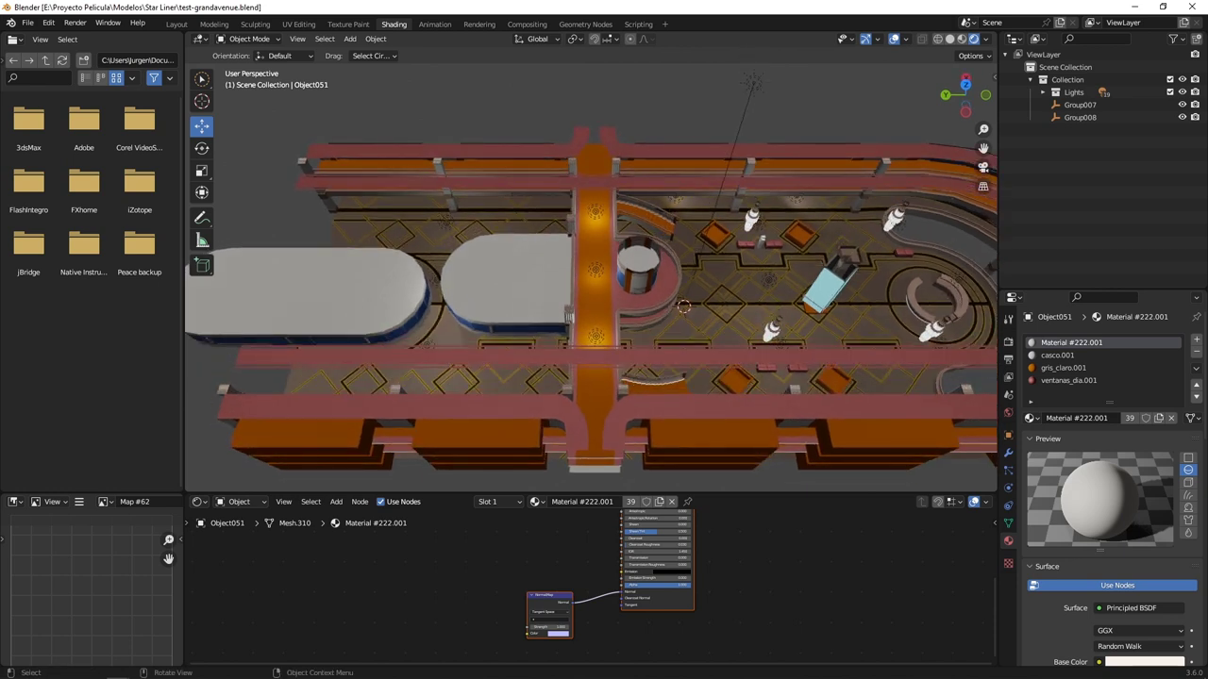
{"action": "middle_click_drag", "start_coordinate": [626, 279], "coordinate": [651, 275], "text": "shift"}
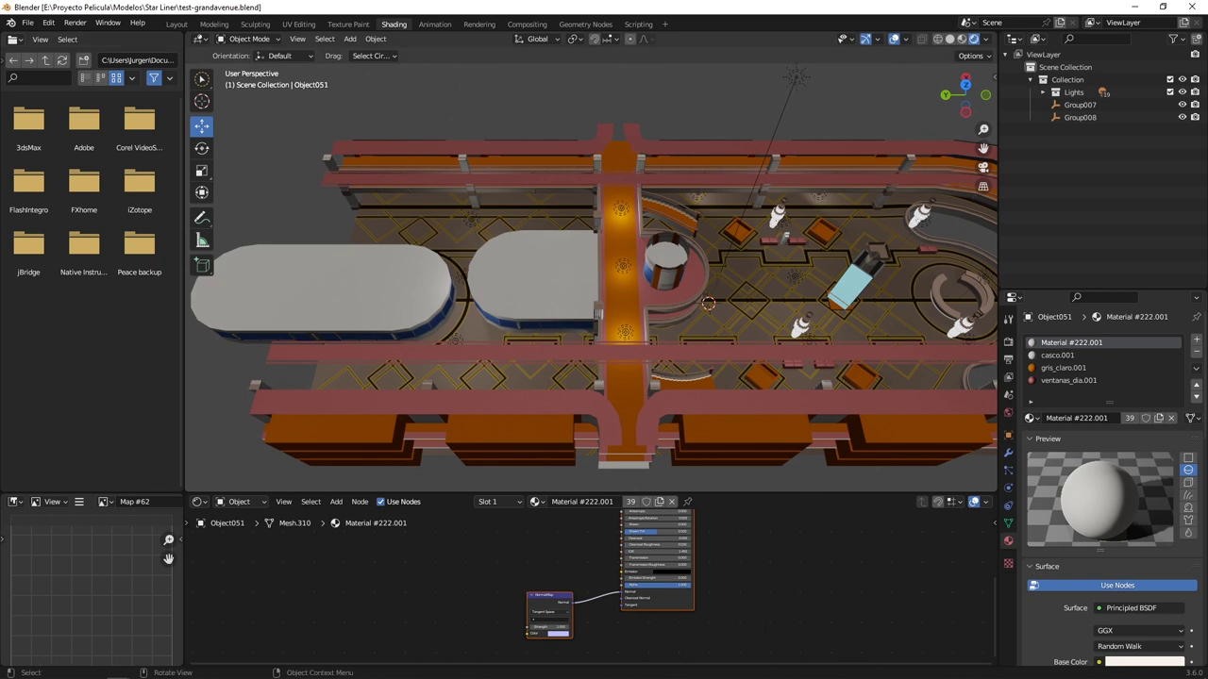
{"action": "middle_click_drag", "start_coordinate": [651, 275], "coordinate": [651, 330]}
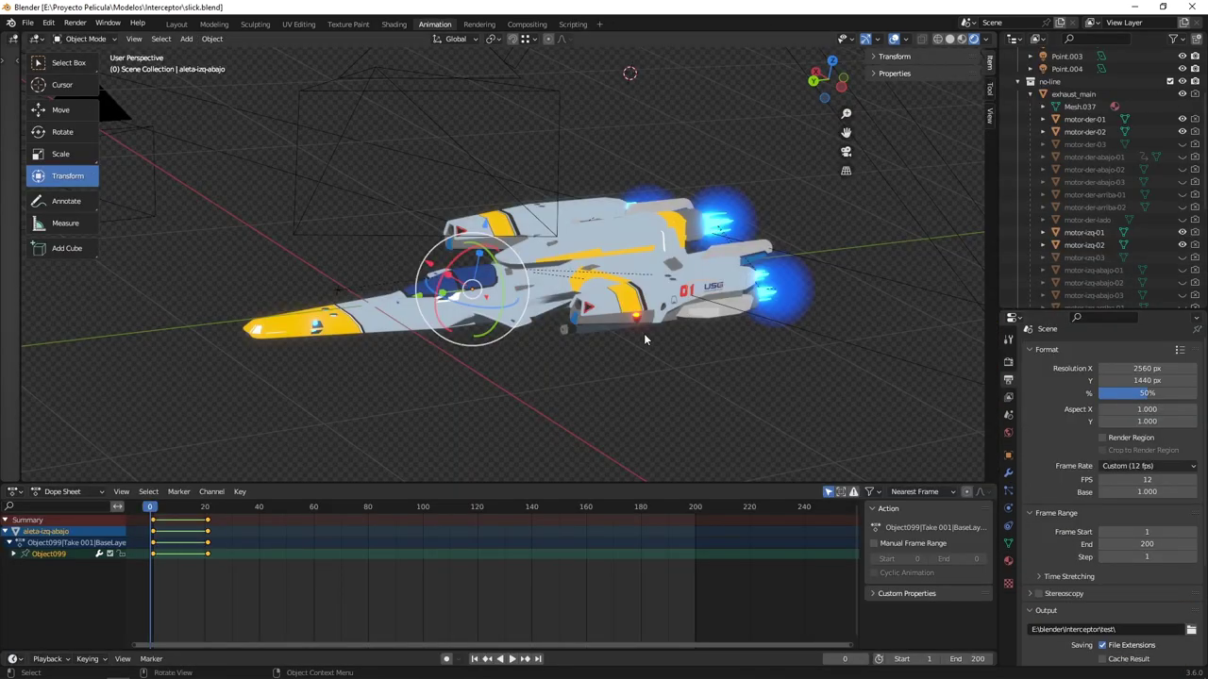
{"action": "middle_click_drag", "start_coordinate": [505, 296], "coordinate": [540, 332]}
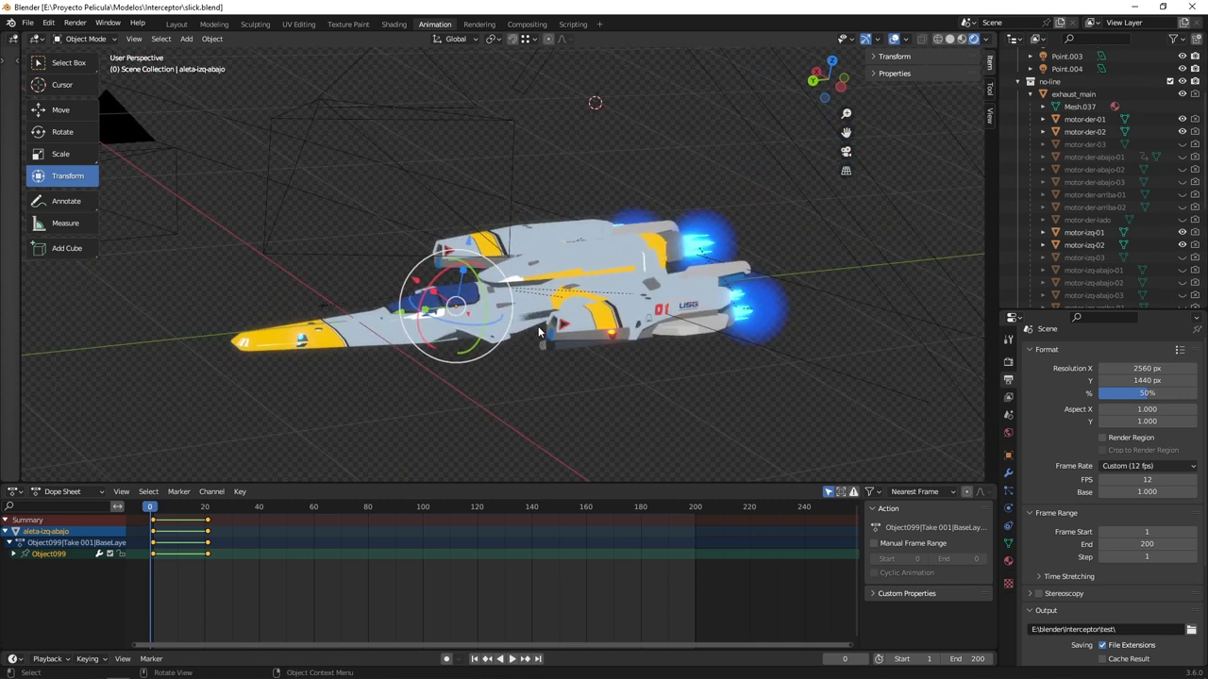
{"action": "middle_click_drag", "start_coordinate": [427, 337], "coordinate": [671, 343]}
{"action": "middle_click_drag", "start_coordinate": [354, 274], "coordinate": [628, 318]}
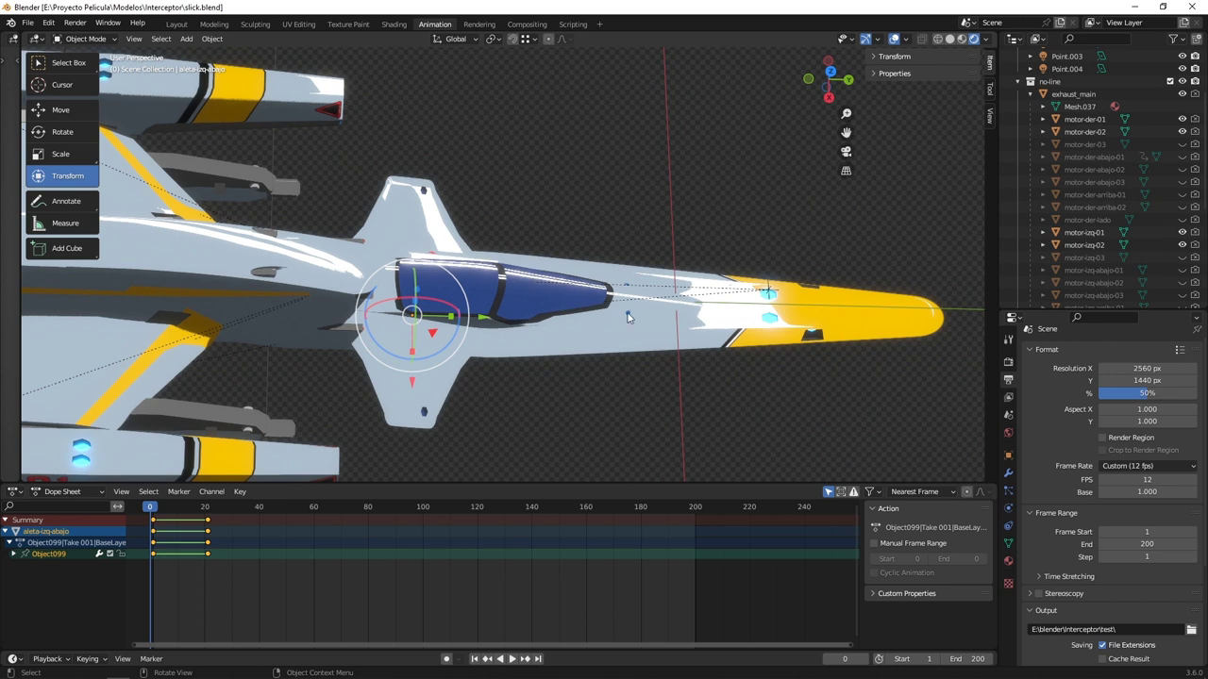
{"action": "left_click", "coordinate": [297, 25]}
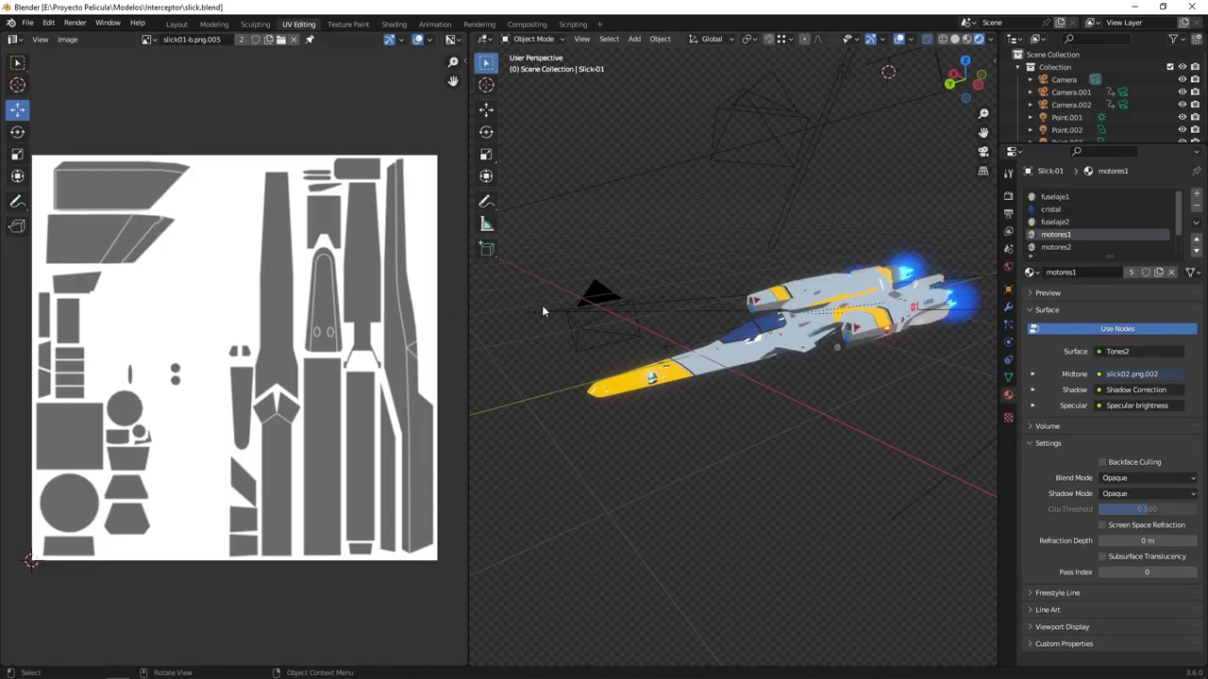
{"action": "scroll", "coordinate": [272, 270], "scroll_direction": "up", "scroll_amount": 3}
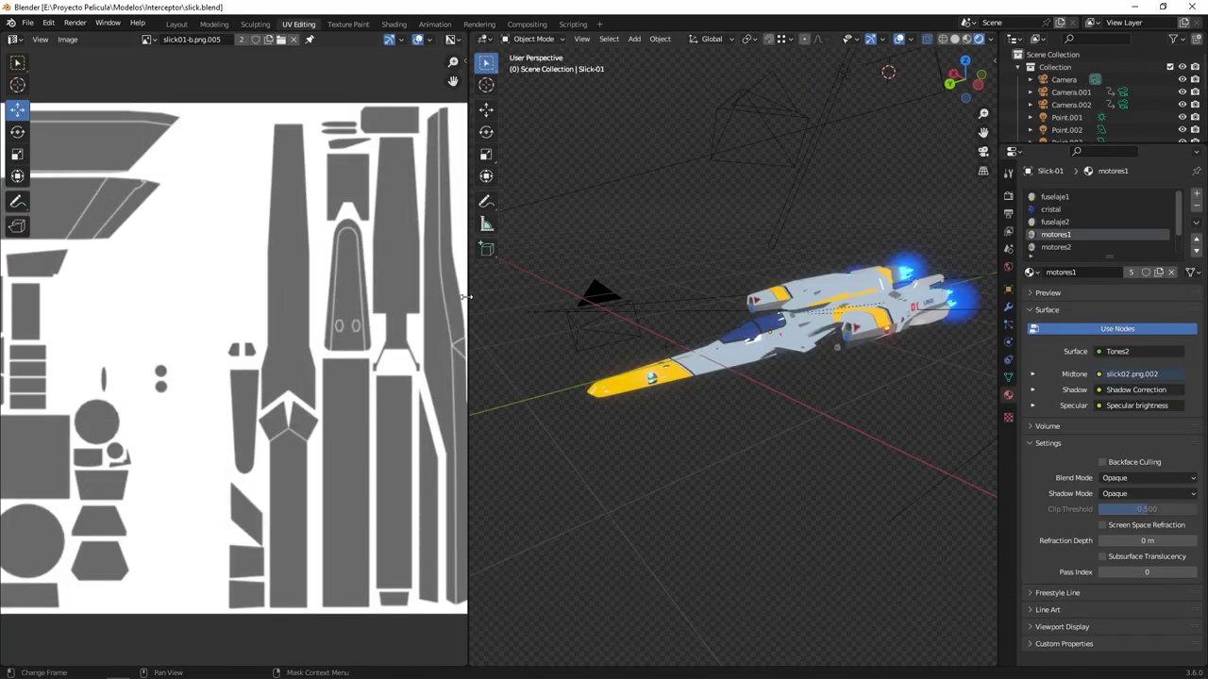
{"action": "scroll", "coordinate": [406, 236], "scroll_direction": "up", "scroll_amount": 5, "text": "shift"}
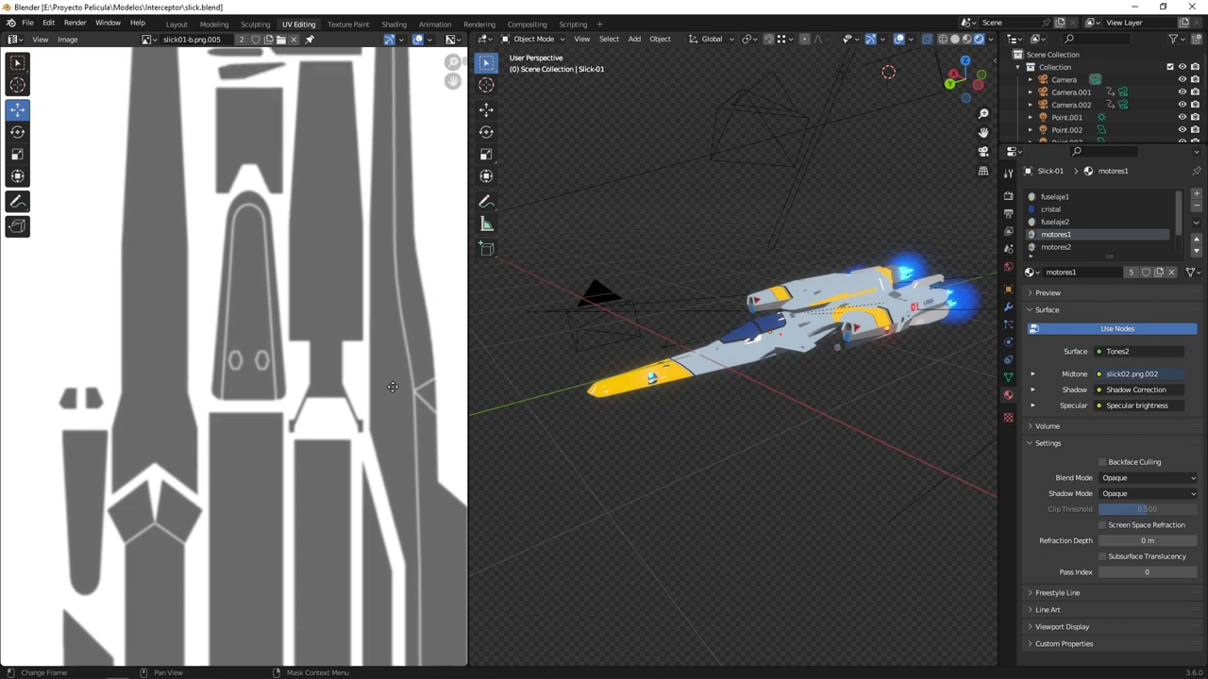
{"action": "middle_click_drag", "start_coordinate": [288, 304], "coordinate": [174, 240]}
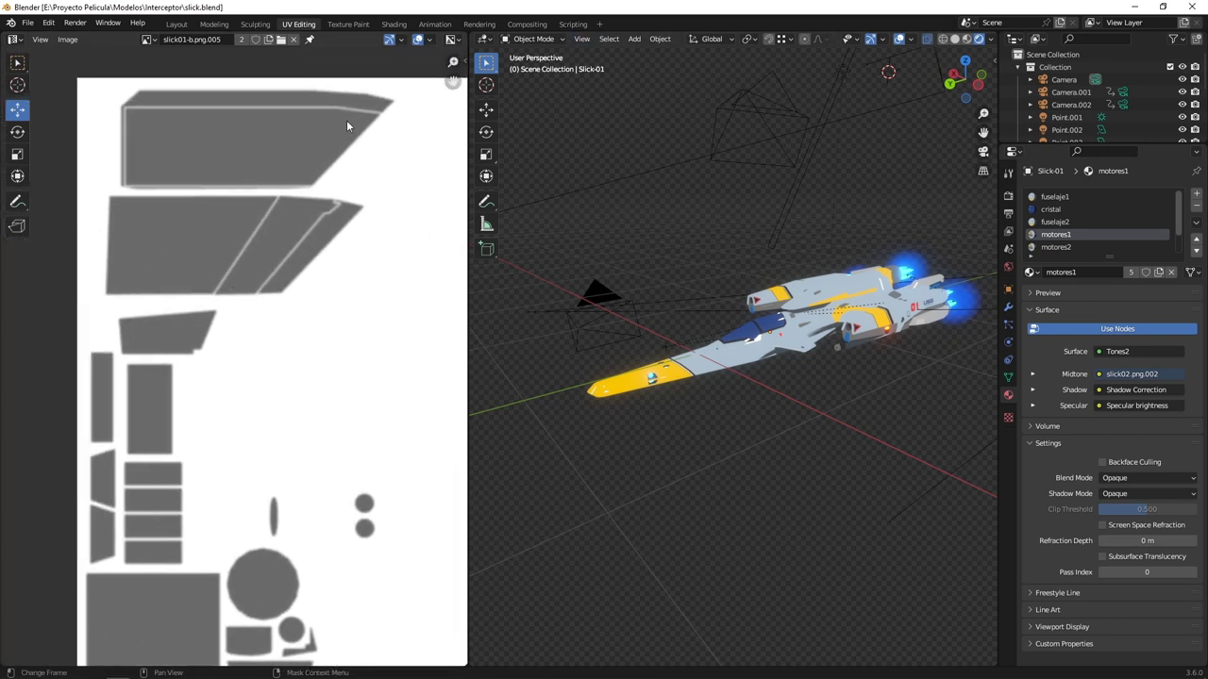
{"action": "left_click", "coordinate": [436, 23]}
{"action": "mouse_move", "coordinate": [660, 331]}
{"action": "middle_mouse_down"}
{"action": "mouse_move", "coordinate": [856, 387]}
{"action": "mouse_move", "coordinate": [704, 347]}
{"action": "mouse_move", "coordinate": [757, 353]}
{"action": "mouse_move", "coordinate": [762, 330]}
{"action": "mouse_move", "coordinate": [747, 320]}
{"action": "mouse_move", "coordinate": [486, 290]}
{"action": "mouse_move", "coordinate": [496, 249]}
{"action": "mouse_move", "coordinate": [649, 290]}
{"action": "mouse_move", "coordinate": [674, 377]}
{"action": "mouse_move", "coordinate": [662, 360]}
{"action": "mouse_move", "coordinate": [737, 354]}
{"action": "mouse_move", "coordinate": [699, 357]}
{"action": "mouse_move", "coordinate": [793, 386]}
{"action": "mouse_move", "coordinate": [833, 370]}
{"action": "mouse_move", "coordinate": [865, 391]}
{"action": "middle_mouse_up"}
Switch to the Shading workspace and zoom in on the ship's rear thrusters
{"action": "key", "text": "ctrl+Page_Up"}
{"action": "middle_click_drag", "start_coordinate": [618, 261], "coordinate": [650, 264]}
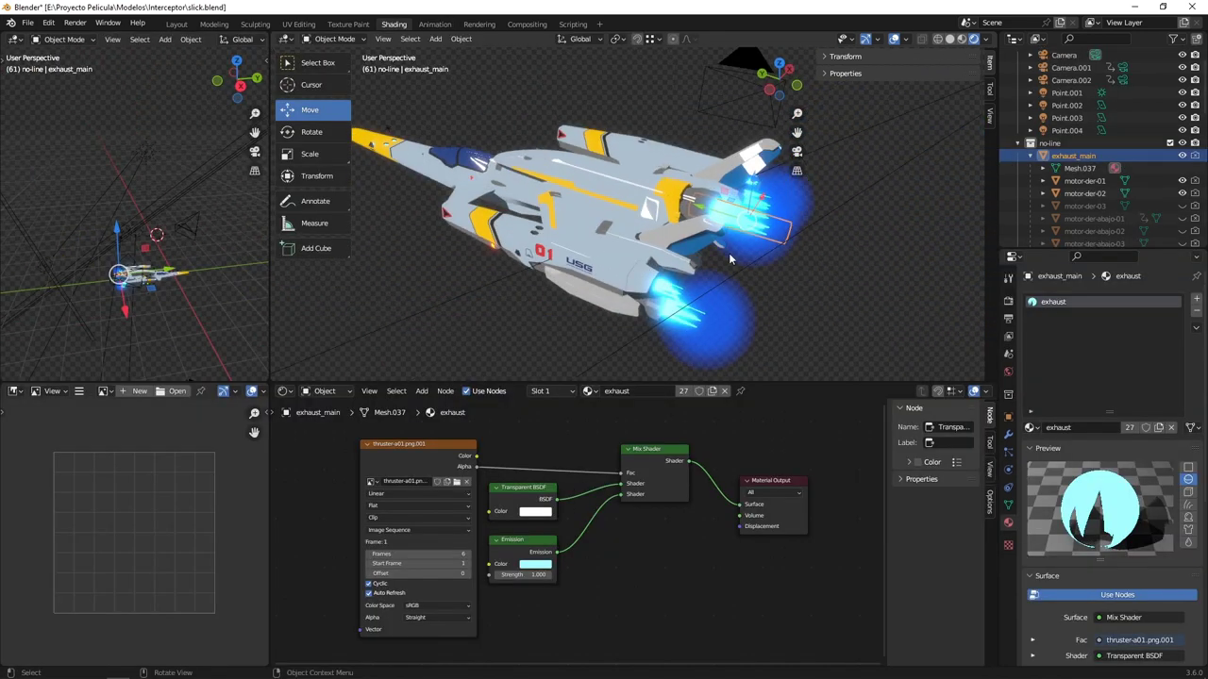
{"action": "scroll", "coordinate": [730, 256], "scroll_direction": "up", "scroll_amount": 5}
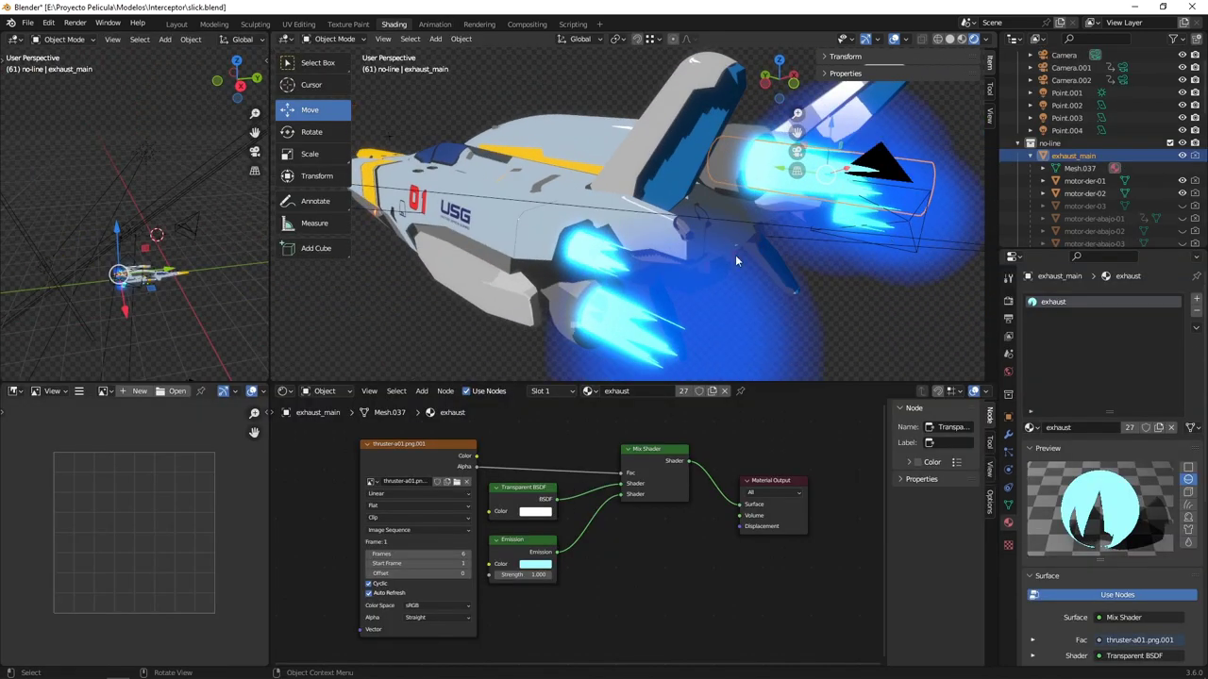
{"action": "mouse_move", "coordinate": [694, 265]}
{"action": "middle_mouse_down"}
{"action": "mouse_move", "coordinate": [721, 282]}
{"action": "mouse_move", "coordinate": [651, 274]}
{"action": "mouse_move", "coordinate": [725, 276]}
{"action": "mouse_move", "coordinate": [707, 283]}
{"action": "middle_mouse_up"}
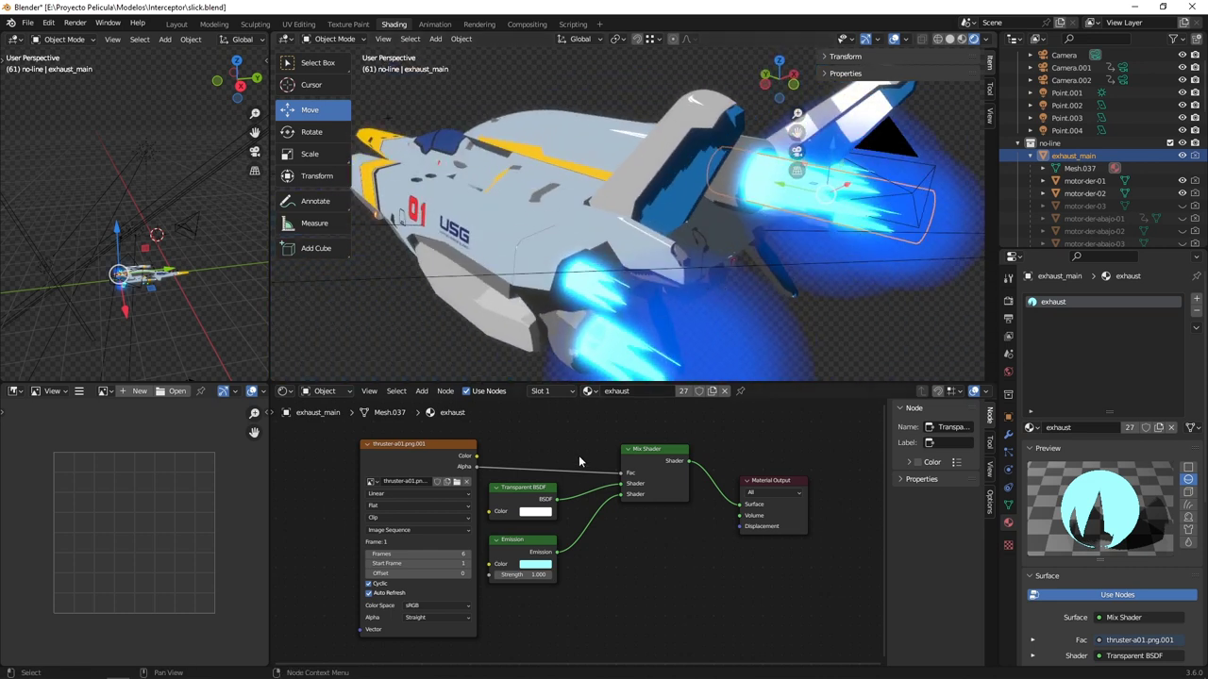
Pan the exhaust material's node graph to the image node and browse for a thruster image
{"action": "middle_click_drag", "start_coordinate": [551, 470], "coordinate": [541, 460]}
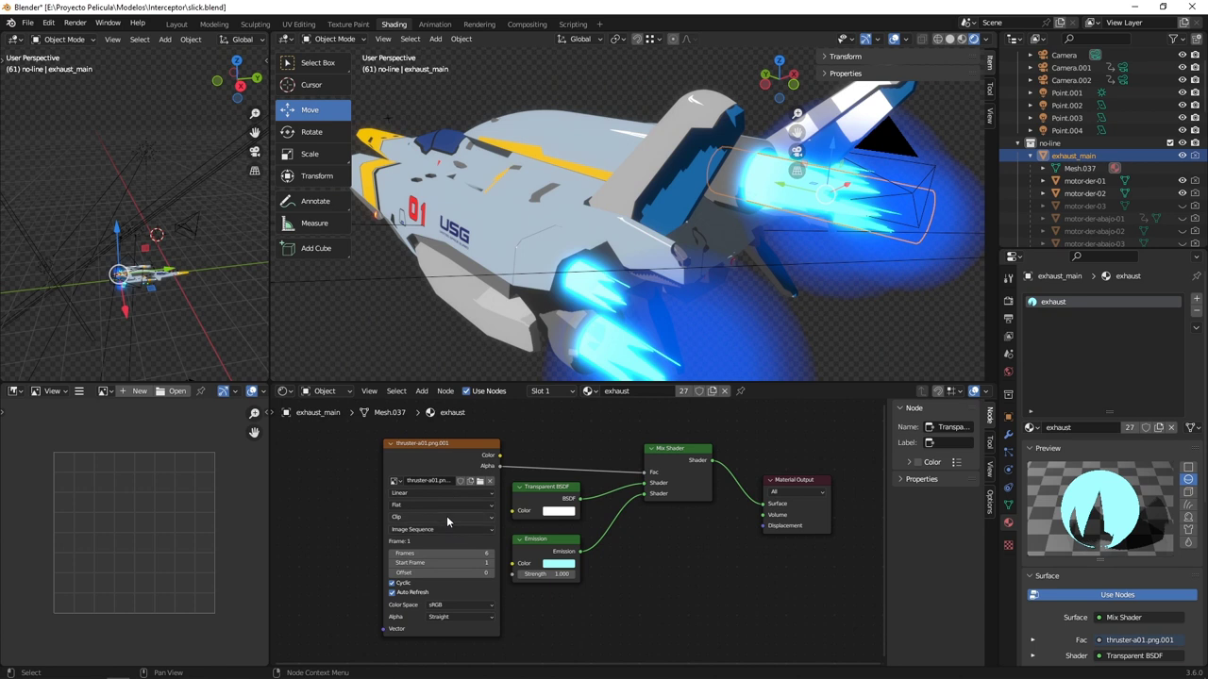
{"action": "scroll", "coordinate": [429, 488], "scroll_direction": "up", "scroll_amount": 3}
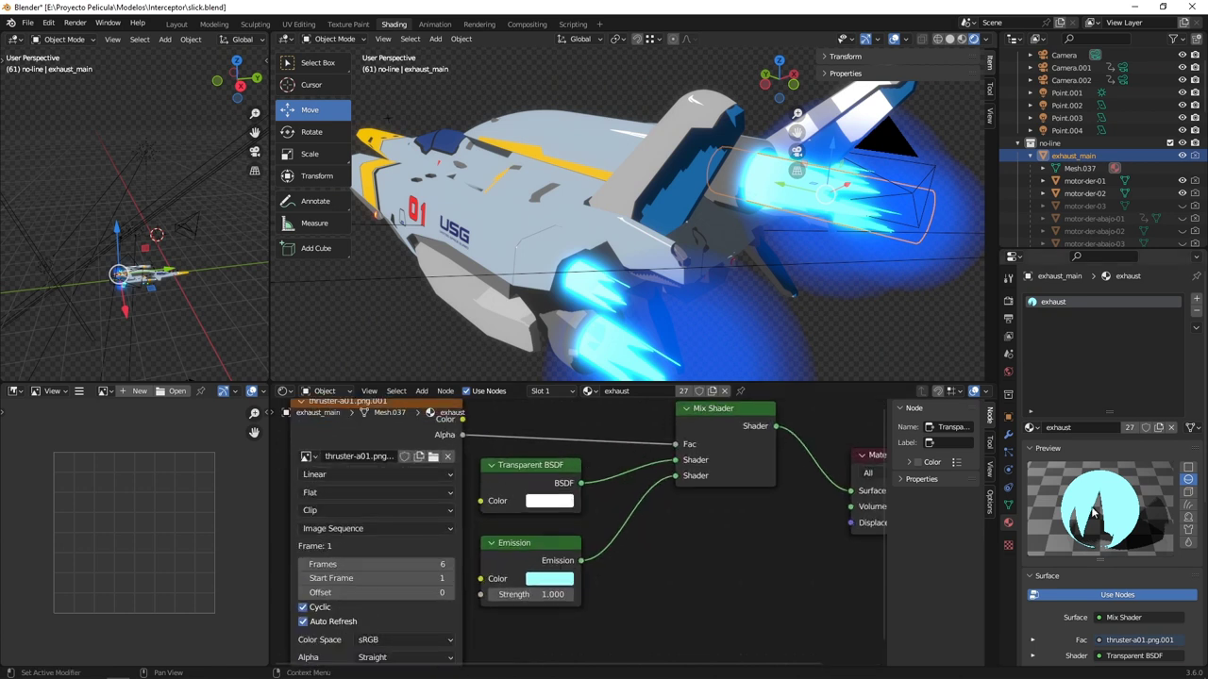
{"action": "middle_click_drag", "start_coordinate": [478, 455], "coordinate": [528, 453]}
{"action": "left_click", "coordinate": [527, 450]}
Preview the thruster frames as thumbnails, then cancel, keeping the current image
{"action": "left_click", "coordinate": [983, 88]}
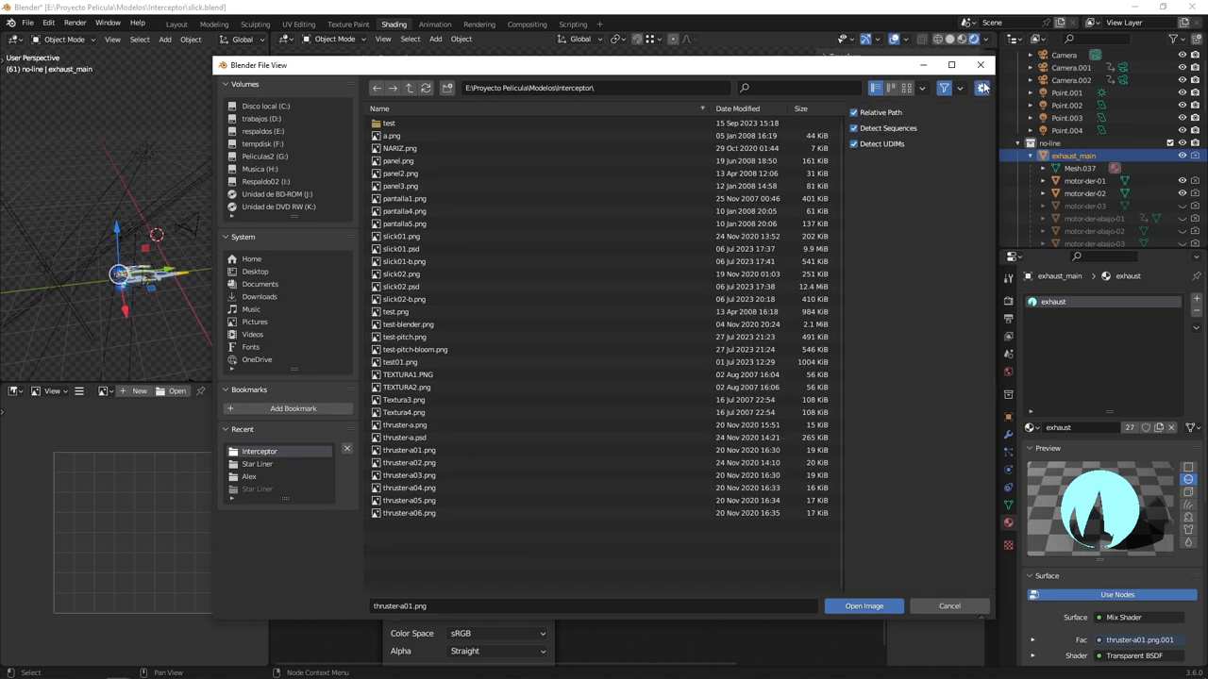
{"action": "left_click", "coordinate": [982, 88]}
{"action": "left_click", "coordinate": [906, 88]}
{"action": "scroll", "coordinate": [991, 174], "scroll_direction": "down", "scroll_amount": 3}
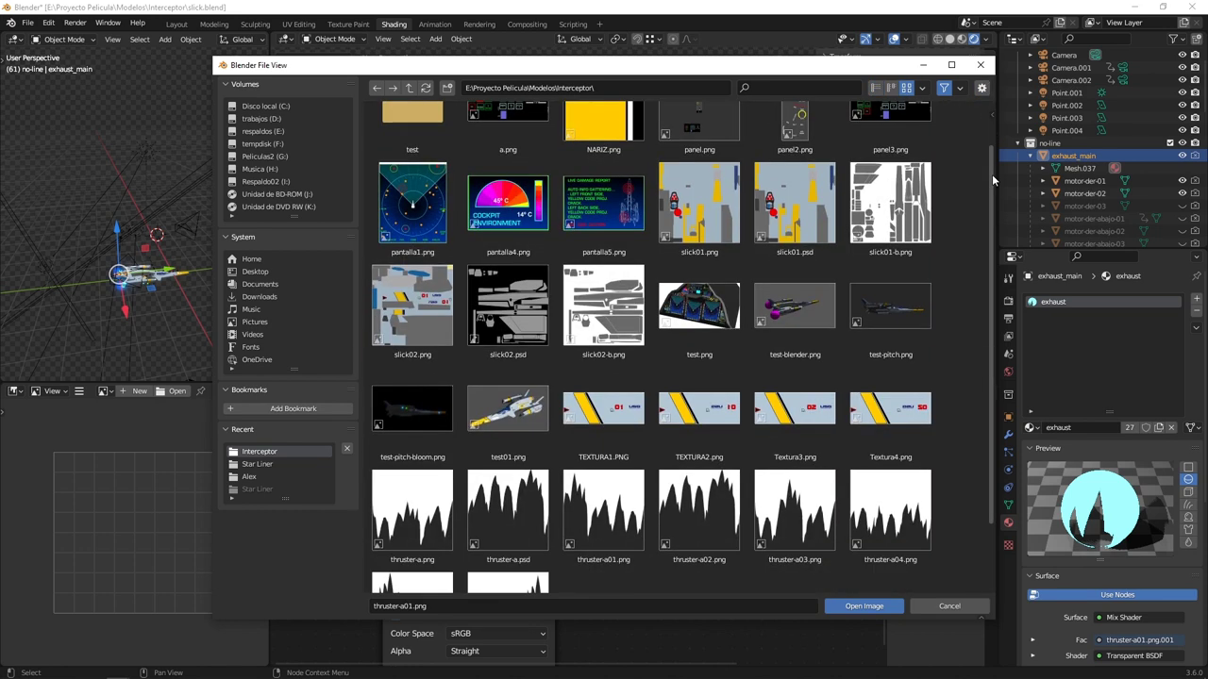
{"action": "left_click", "coordinate": [949, 607]}
Play the animation in the Animation workspace so the thrusters flicker
{"action": "scroll", "coordinate": [355, 502], "scroll_direction": "up", "scroll_amount": 3}
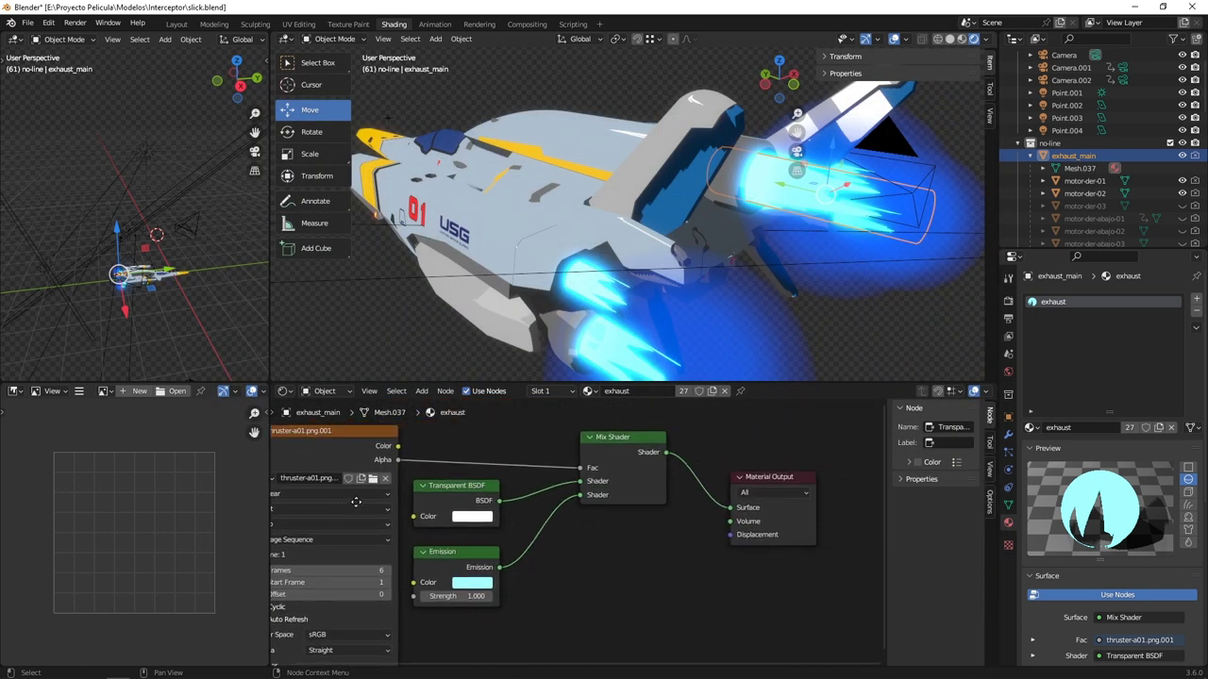
{"action": "middle_click_drag", "start_coordinate": [356, 502], "coordinate": [407, 494]}
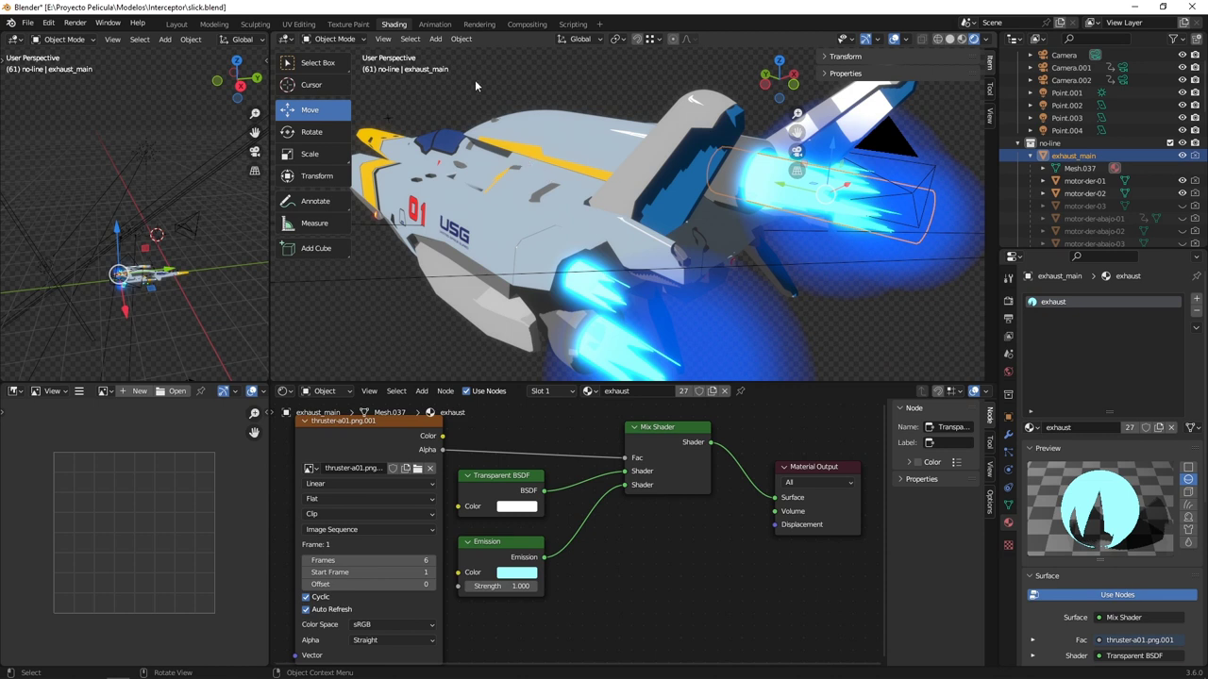
{"action": "left_click", "coordinate": [435, 25]}
{"action": "key", "text": "space"}
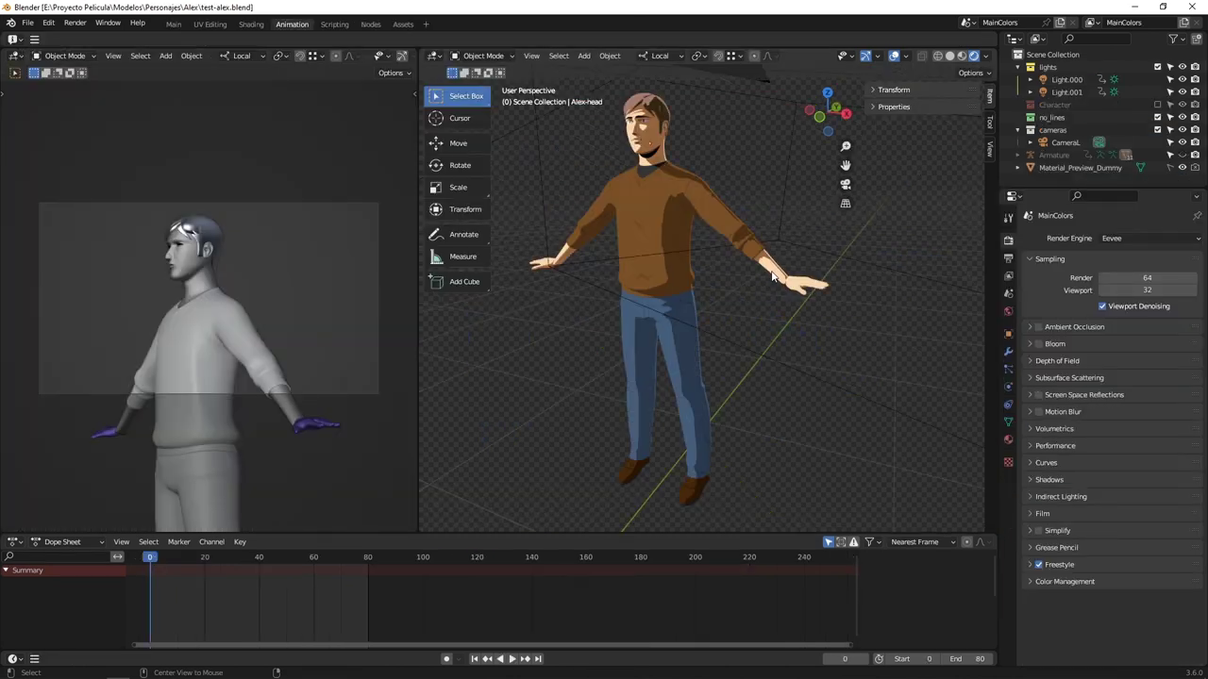
Orbit, zoom and pan around the toon-shaded character's back, front and left profile
{"action": "mouse_move", "coordinate": [749, 282]}
{"action": "middle_mouse_down"}
{"action": "mouse_move", "coordinate": [555, 267]}
{"action": "mouse_move", "coordinate": [629, 279]}
{"action": "mouse_move", "coordinate": [840, 271]}
{"action": "mouse_move", "coordinate": [911, 288]}
{"action": "mouse_move", "coordinate": [727, 301]}
{"action": "mouse_move", "coordinate": [688, 230]}
{"action": "mouse_move", "coordinate": [721, 307]}
{"action": "mouse_move", "coordinate": [685, 298]}
{"action": "mouse_move", "coordinate": [765, 295]}
{"action": "mouse_move", "coordinate": [750, 323]}
{"action": "mouse_move", "coordinate": [713, 287]}
{"action": "mouse_move", "coordinate": [729, 294]}
{"action": "middle_mouse_up"}
{"action": "scroll", "coordinate": [724, 272], "scroll_direction": "up", "scroll_amount": 5}
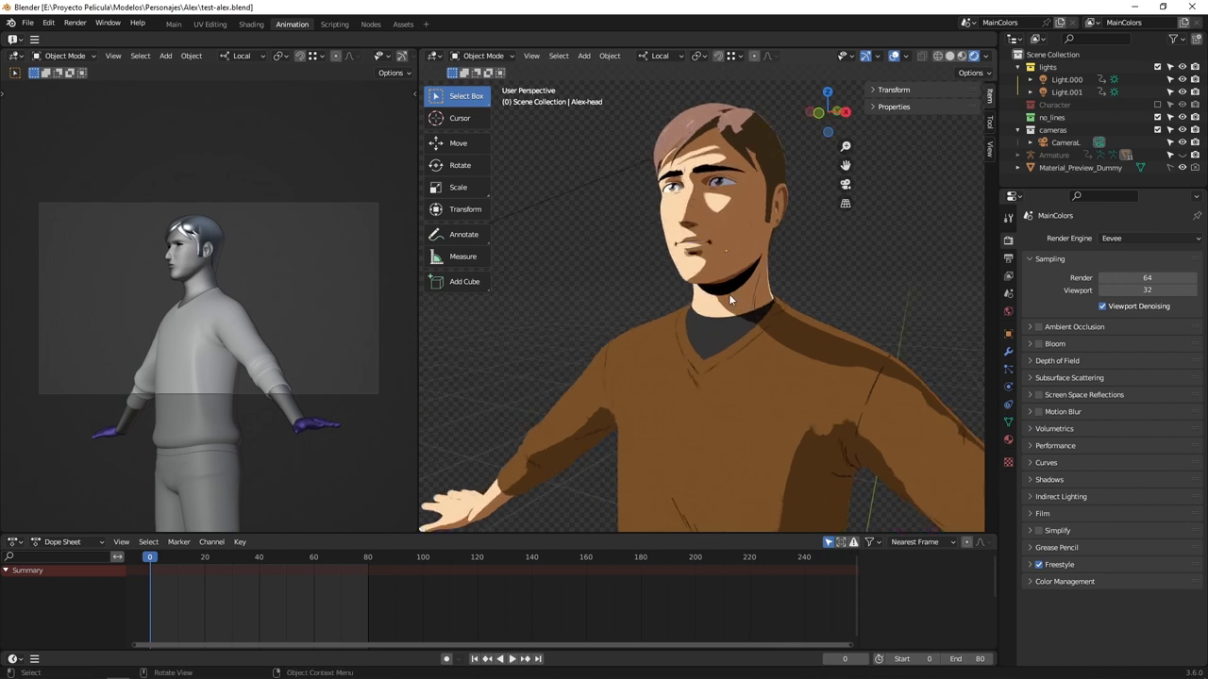
{"action": "middle_click_drag", "start_coordinate": [827, 329], "coordinate": [647, 323]}
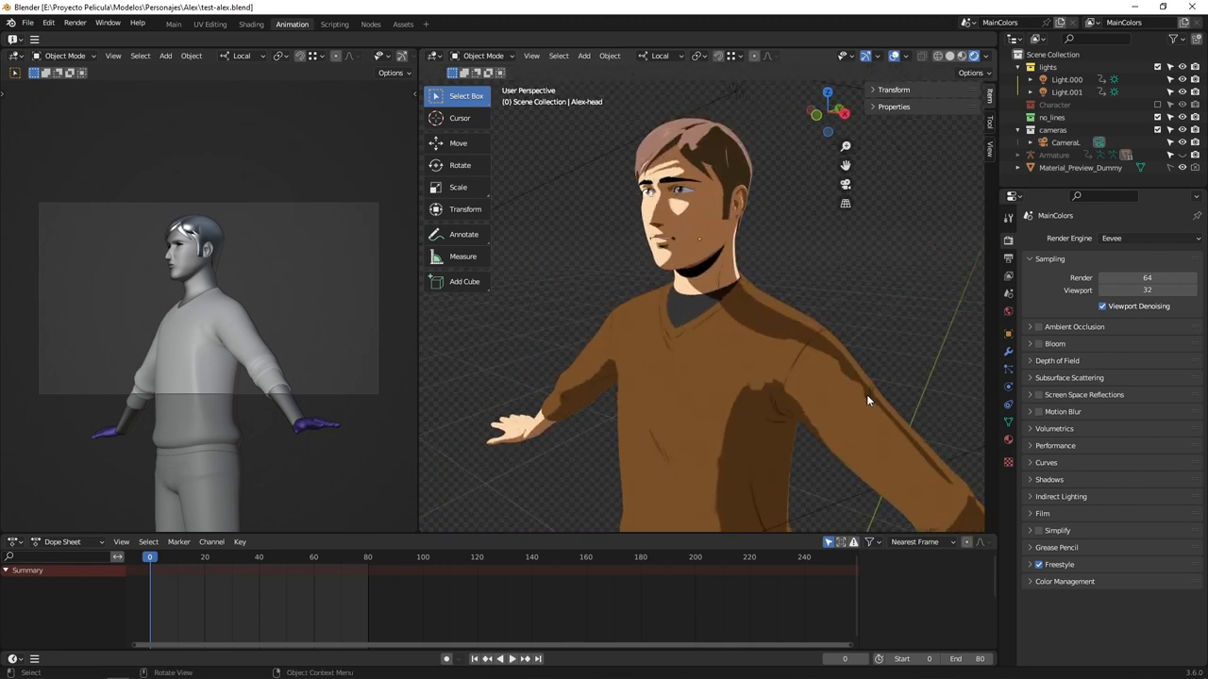
{"action": "middle_click_drag", "start_coordinate": [866, 395], "coordinate": [844, 358], "text": "shift"}
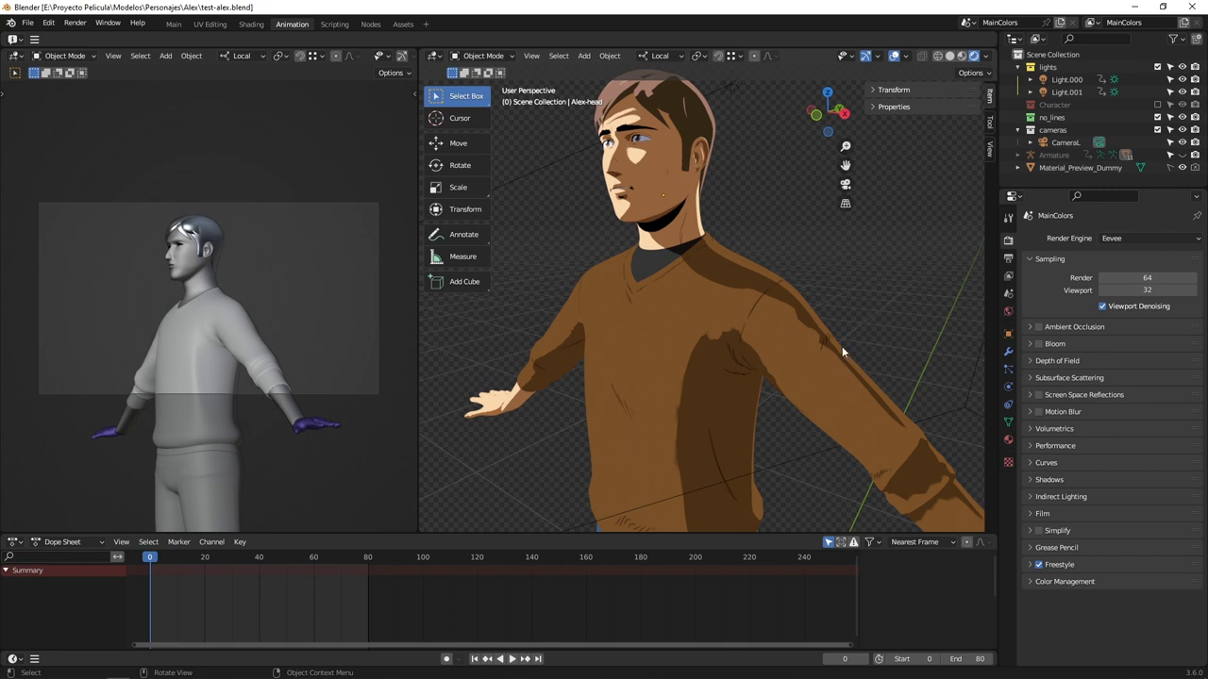
{"action": "middle_click_drag", "start_coordinate": [842, 347], "coordinate": [781, 333]}
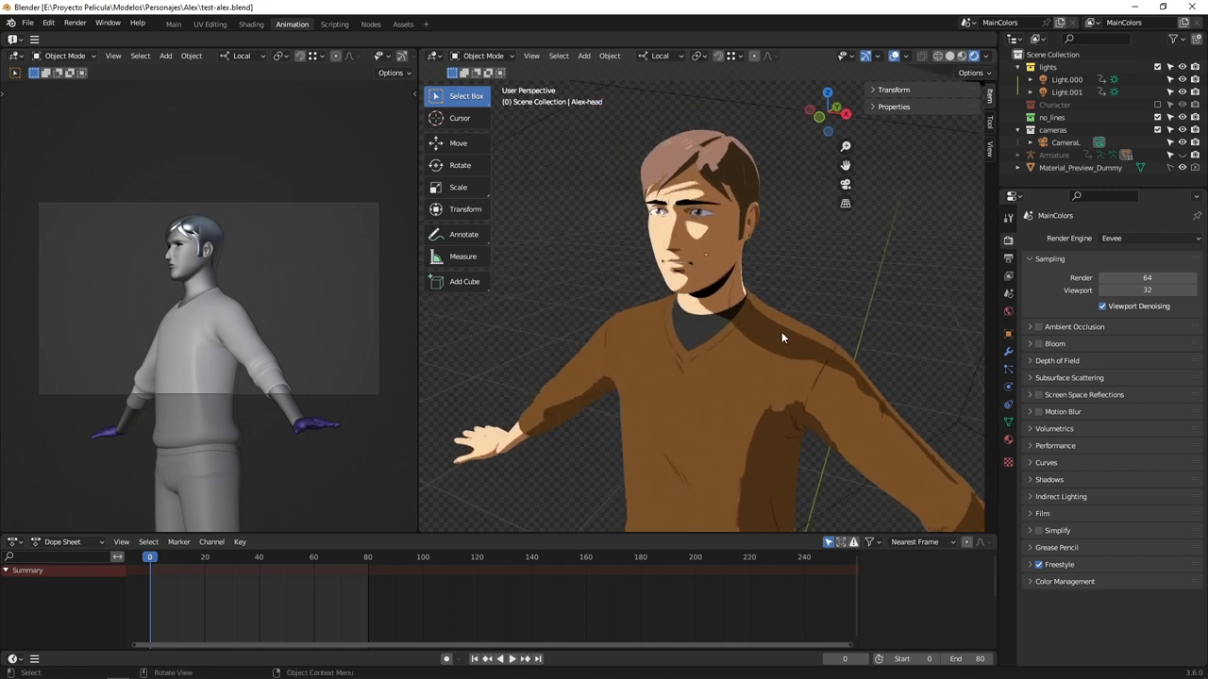
{"action": "middle_click_drag", "start_coordinate": [756, 327], "coordinate": [763, 272]}
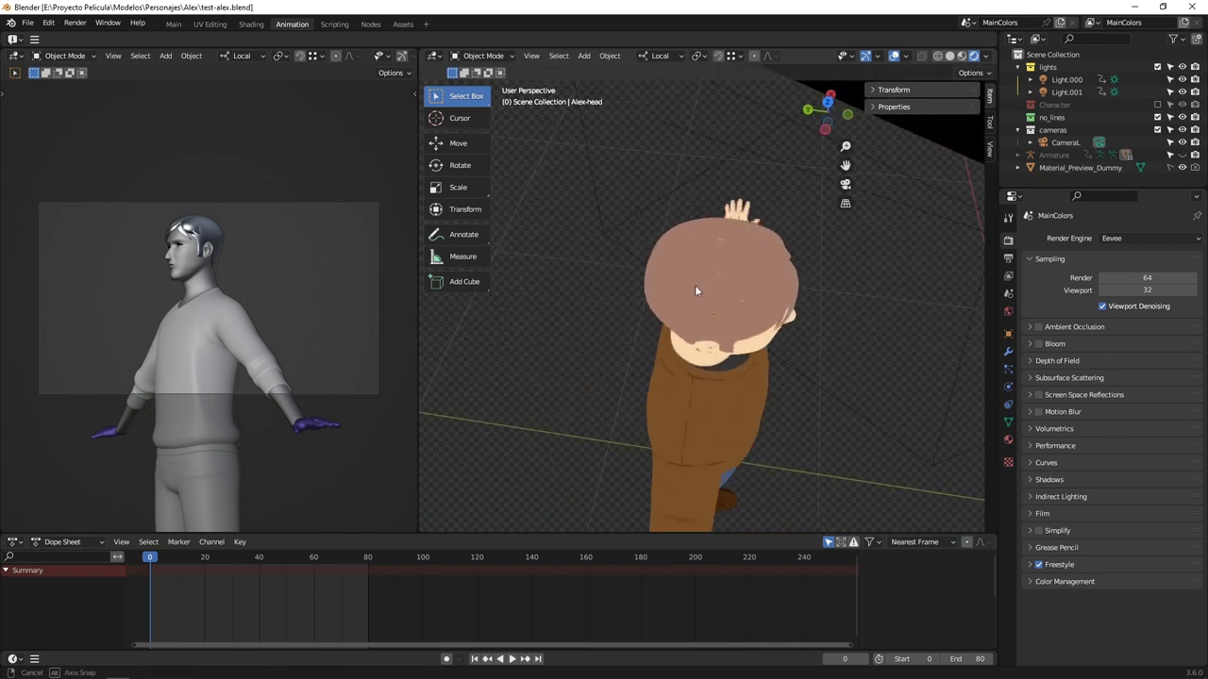
{"action": "middle_click_drag", "start_coordinate": [695, 291], "coordinate": [615, 358]}
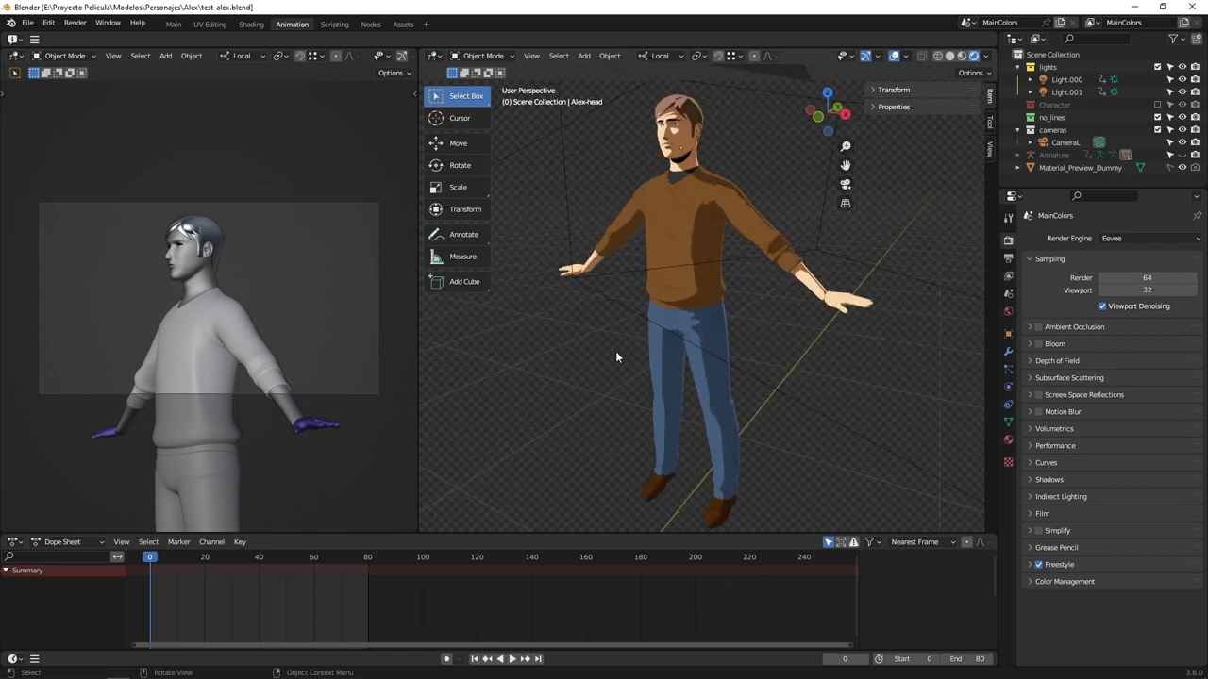